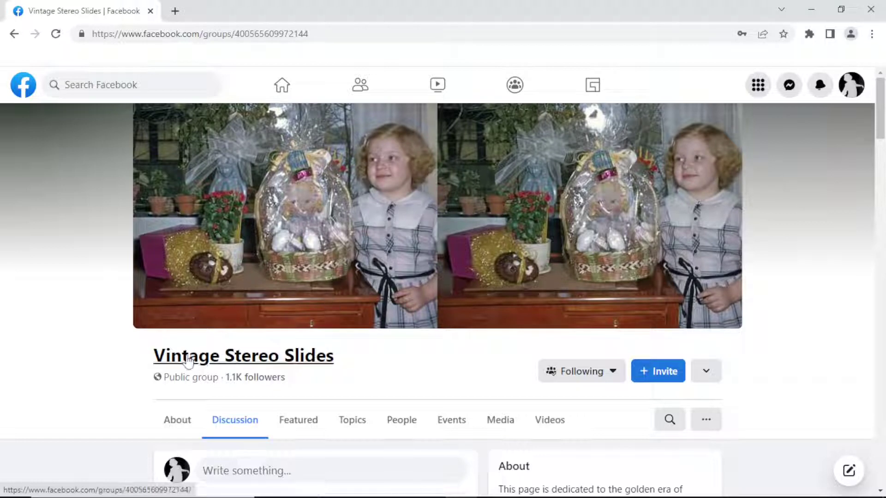
# Scroll down to the 'favorite vintage stereos' post and open its woman-at-machine stereo photo
pyautogui.scroll(-1, 339, 272)
pyautogui.scroll(-15, 339, 272)
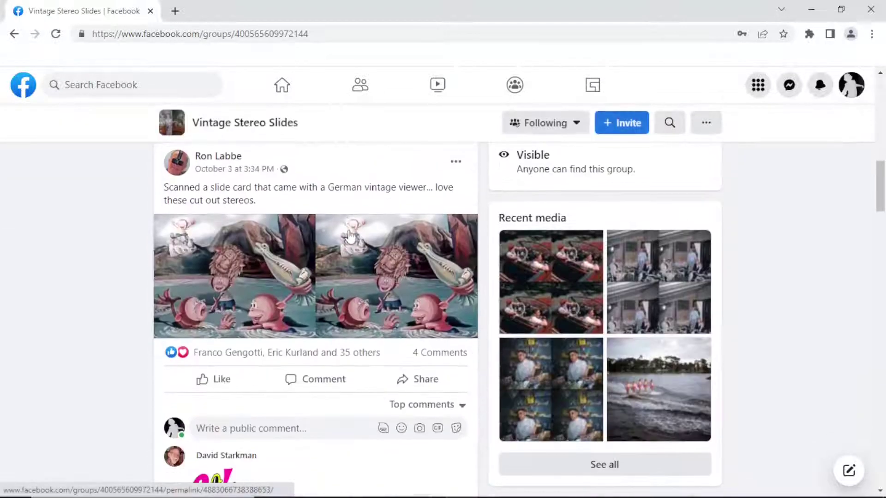
pyautogui.scroll(-5, 400, 235)
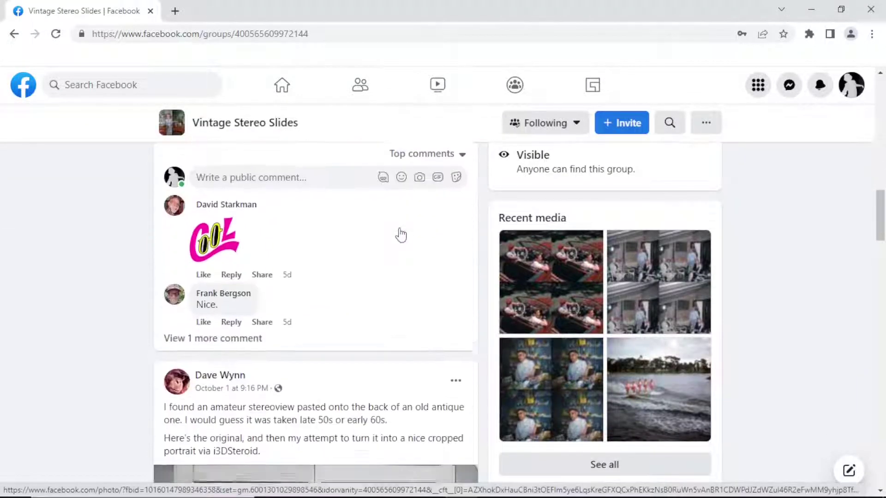
pyautogui.scroll(-10, 400, 235)
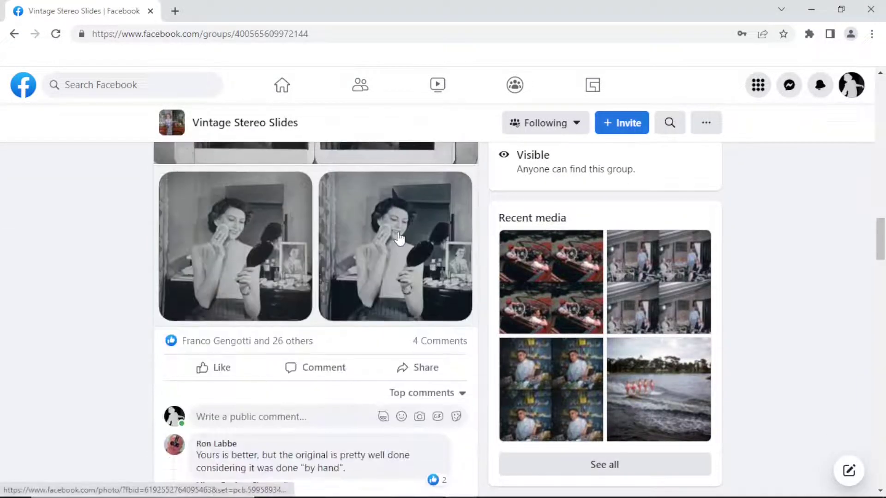
pyautogui.scroll(-5, 400, 238)
pyautogui.scroll(-3, 396, 237)
pyautogui.scroll(-3, 398, 232)
pyautogui.scroll(3, 398, 232)
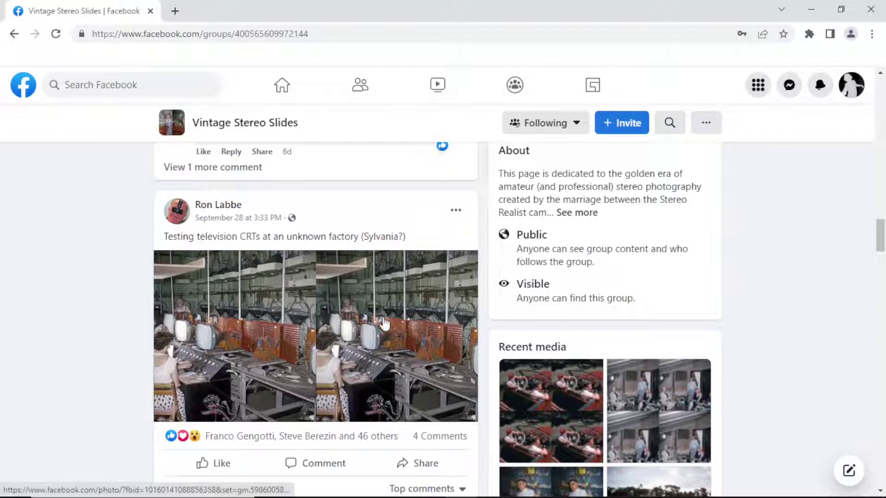
pyautogui.scroll(-4, 381, 293)
pyautogui.scroll(4, 381, 294)
pyautogui.scroll(-6, 382, 293)
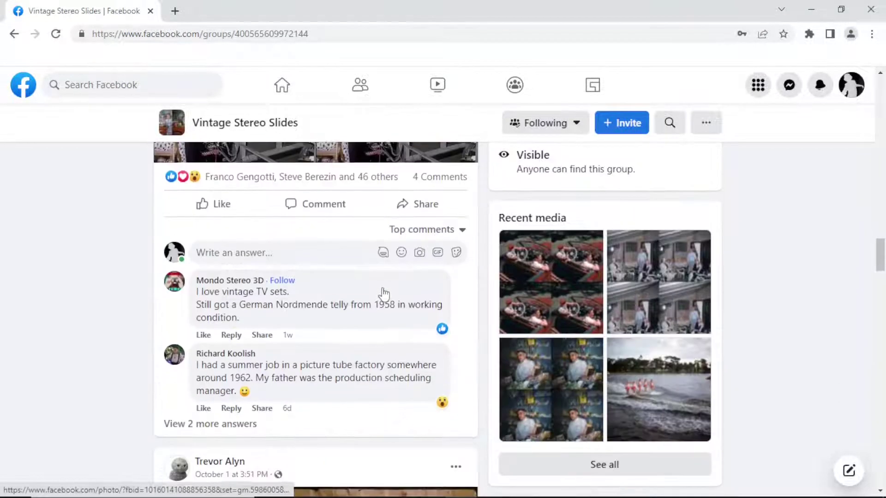
pyautogui.scroll(-14, 383, 294)
pyautogui.scroll(-20, 382, 296)
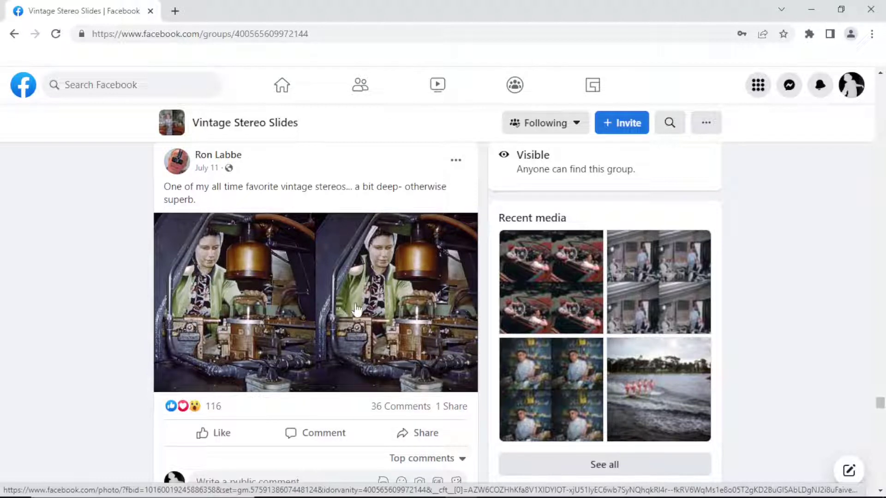
pyautogui.click(326, 316)
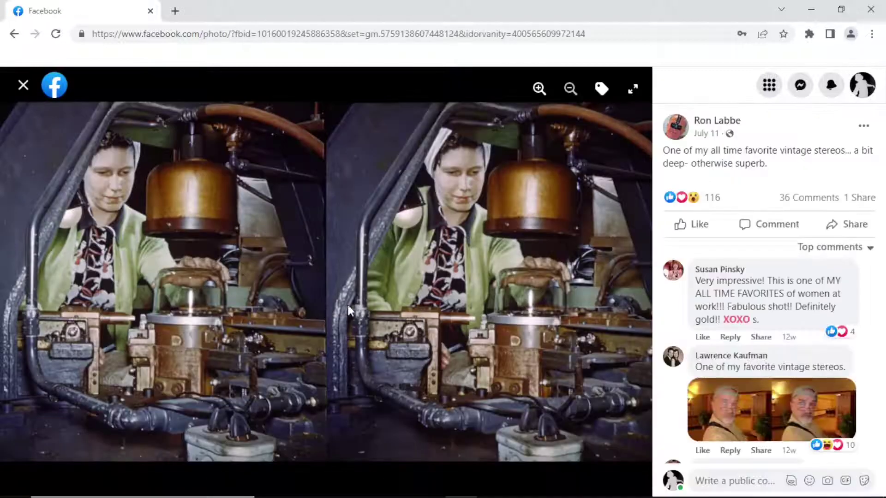
# Enlarge the woman-at-machine stereo photo and save it as a JPG in Downloads
pyautogui.click(633, 88)
pyautogui.rightClick(433, 250)
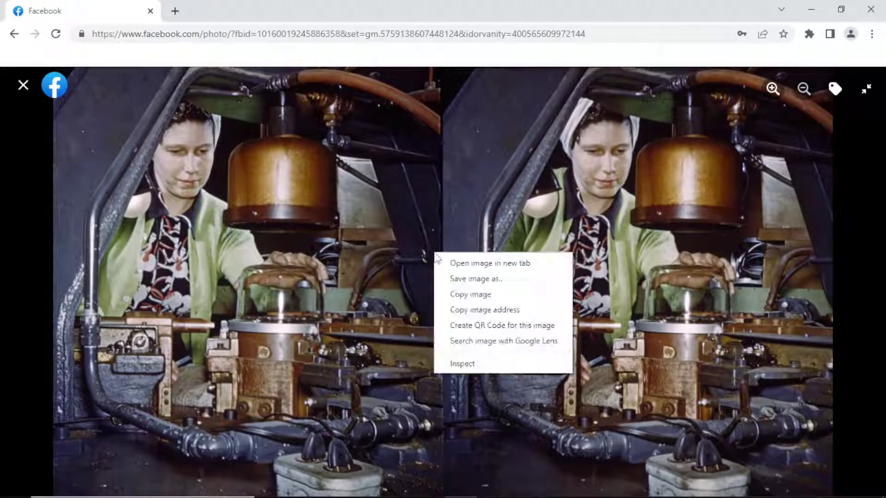
pyautogui.click(480, 279)
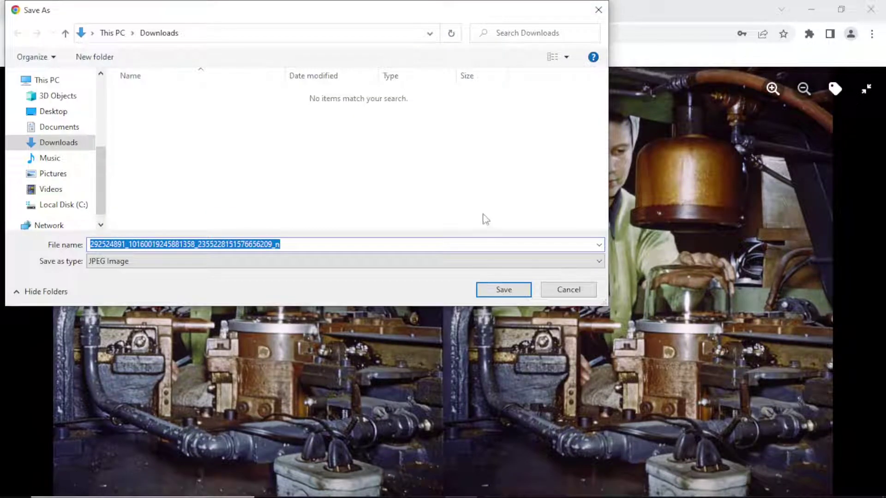
pyautogui.click(503, 291)
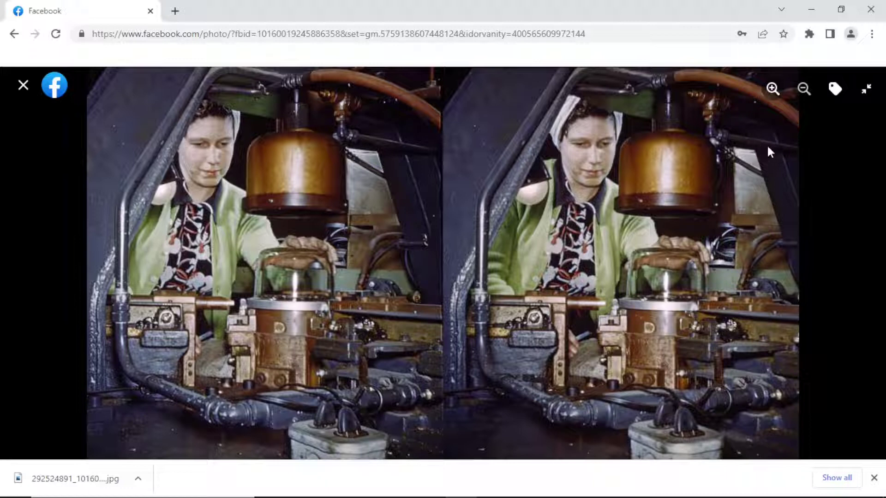
# Minimize Chrome and open the downloaded JPG as a stereo pair, each half 1024 x 1130
pyautogui.click(810, 10)
pyautogui.click(10, 21)
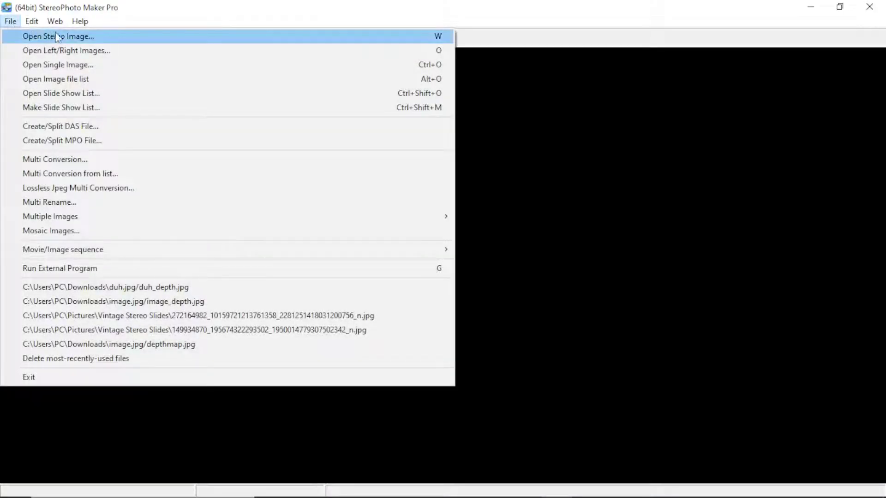
pyautogui.click(84, 40)
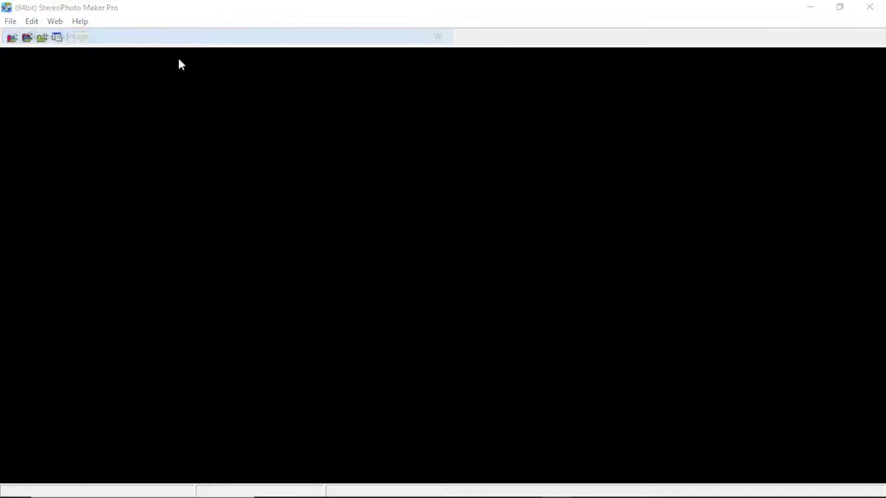
pyautogui.click(180, 79)
pyautogui.click(393, 317)
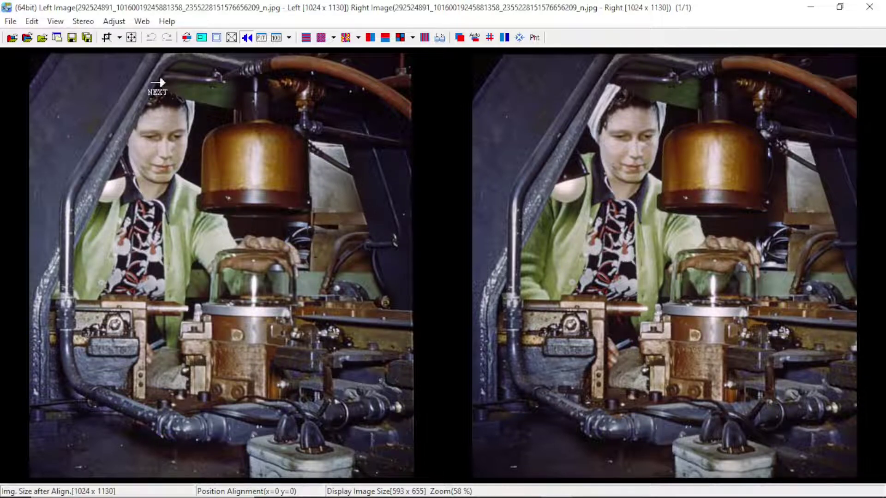
# Save the stereo pair as separate left and right images named duh.jpg in Downloads
pyautogui.click(10, 21)
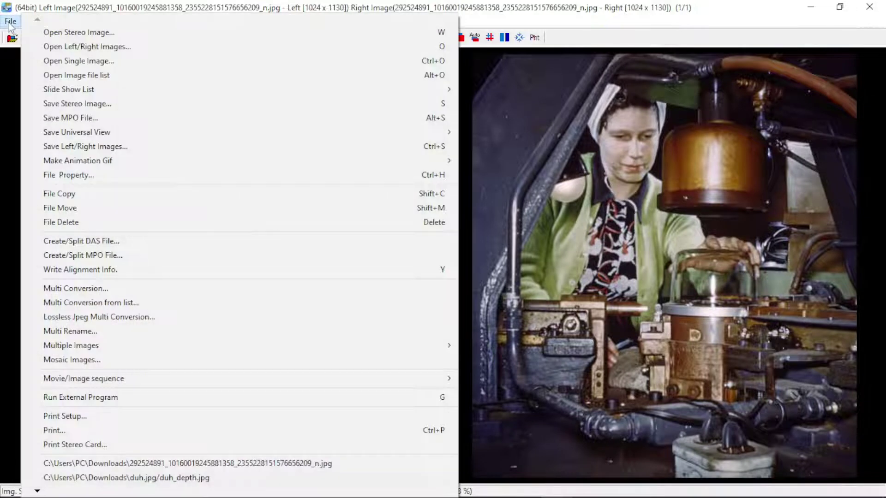
pyautogui.click(90, 146)
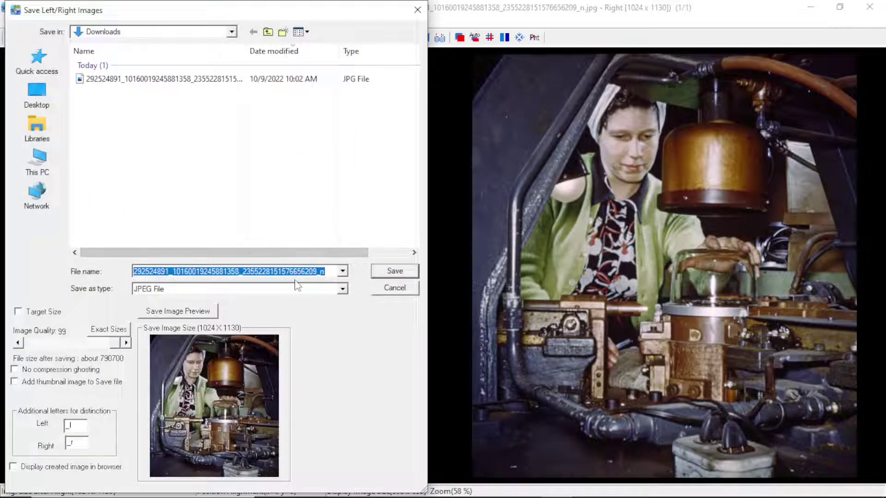
pyautogui.press('BackSpace')
pyautogui.write('duh')
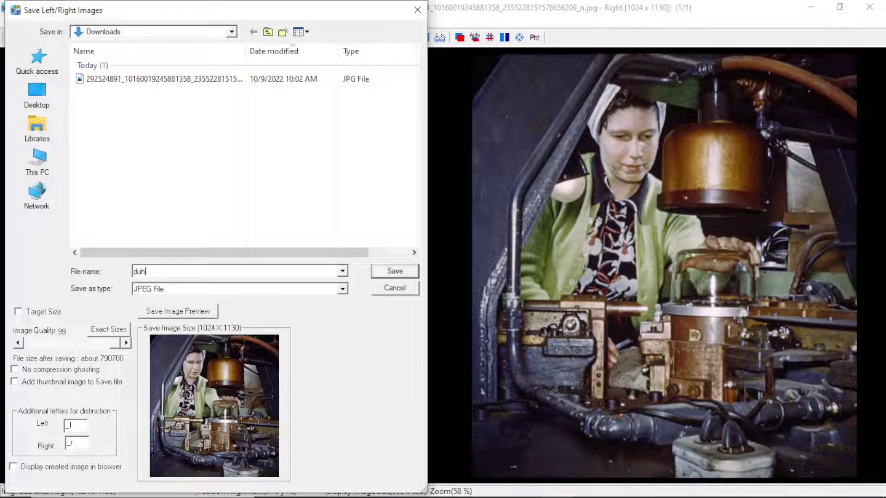
pyautogui.write('.jpg')
pyautogui.click(399, 274)
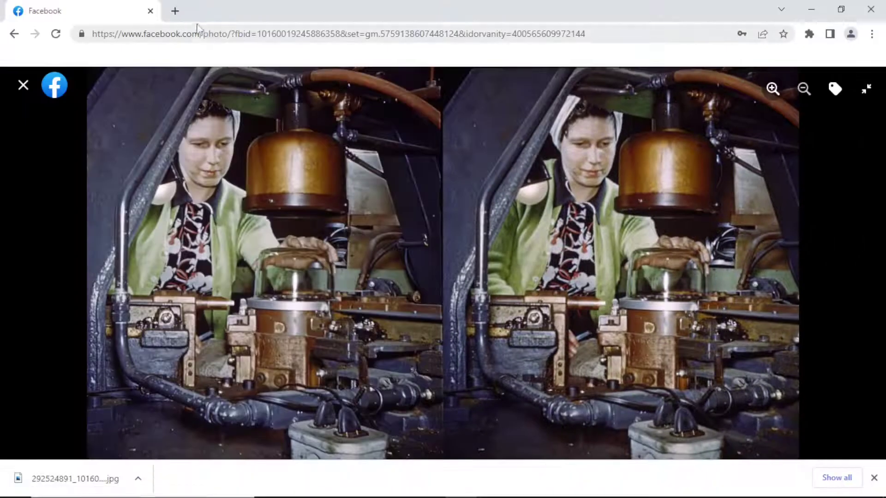
# Go to google.com in a new browser tab
pyautogui.click(175, 10)
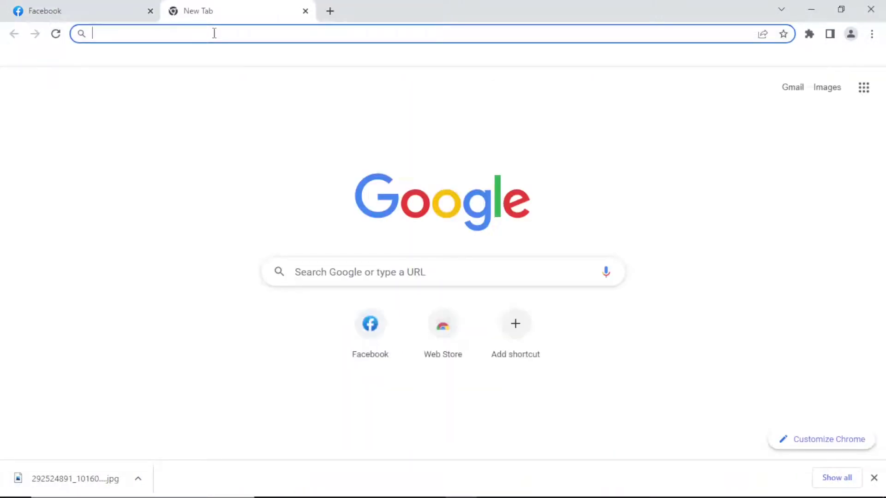
pyautogui.write('goo')
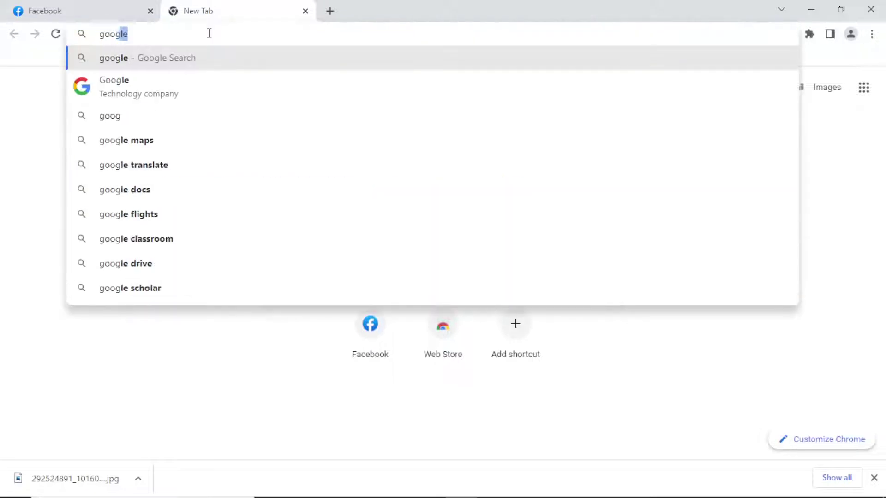
pyautogui.write('gle.com')
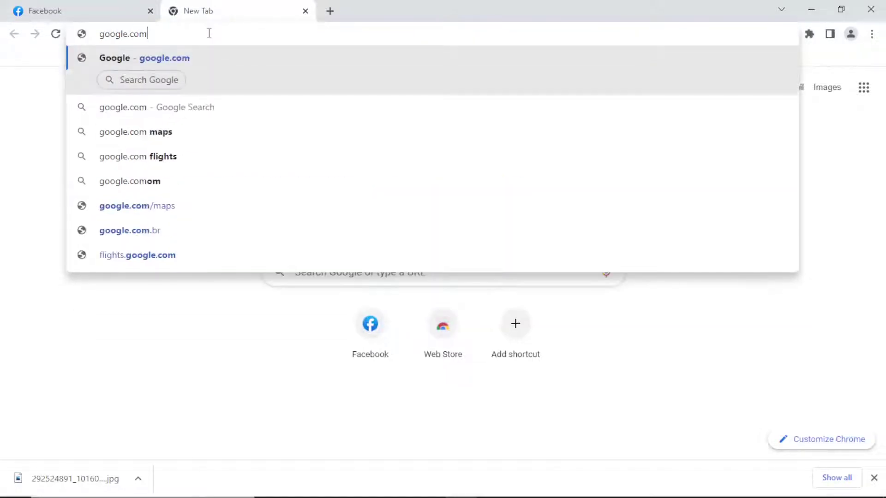
pyautogui.press('Return')
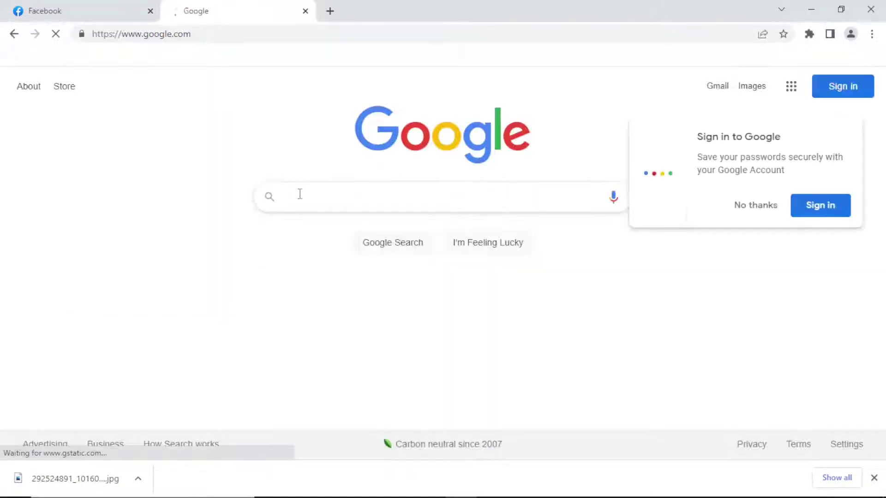
# Search Google for 'huggingface'
pyautogui.click(295, 198)
pyautogui.write('hugging')
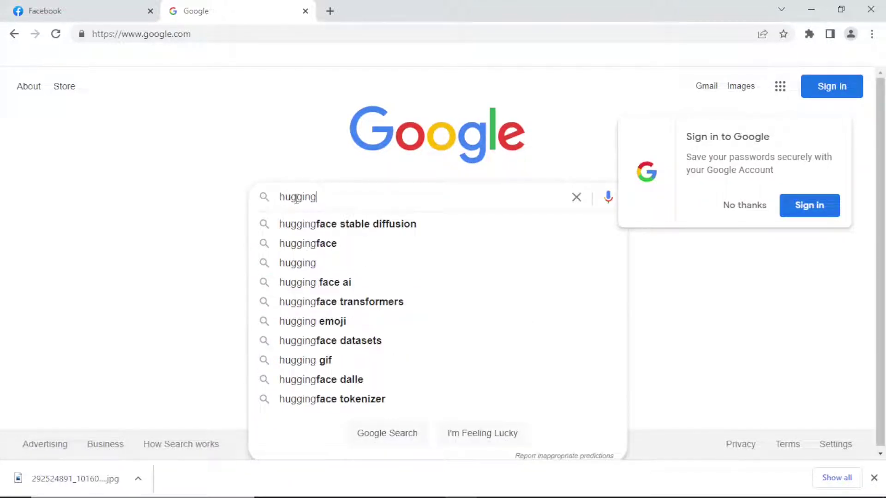
pyautogui.write('face')
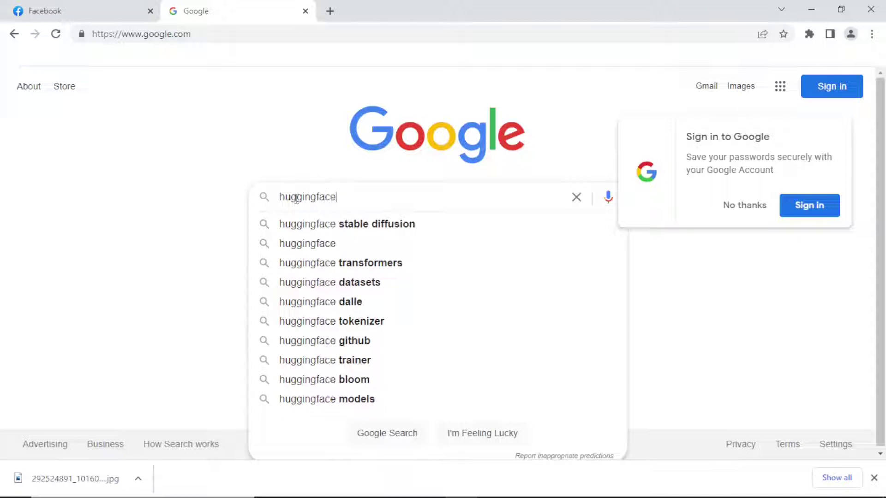
pyautogui.press('Return')
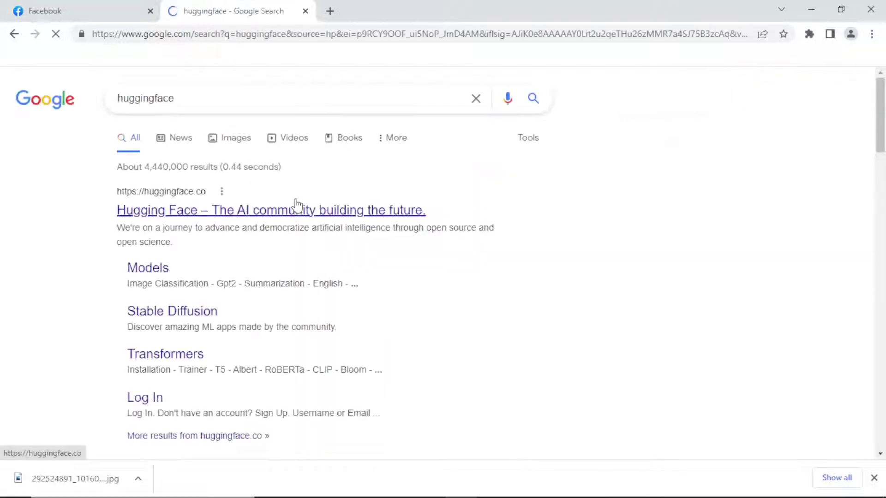
# Go to Hugging Face Spaces, search 'frame i', and open the johngoad frame-interpolation Space
pyautogui.click(286, 213)
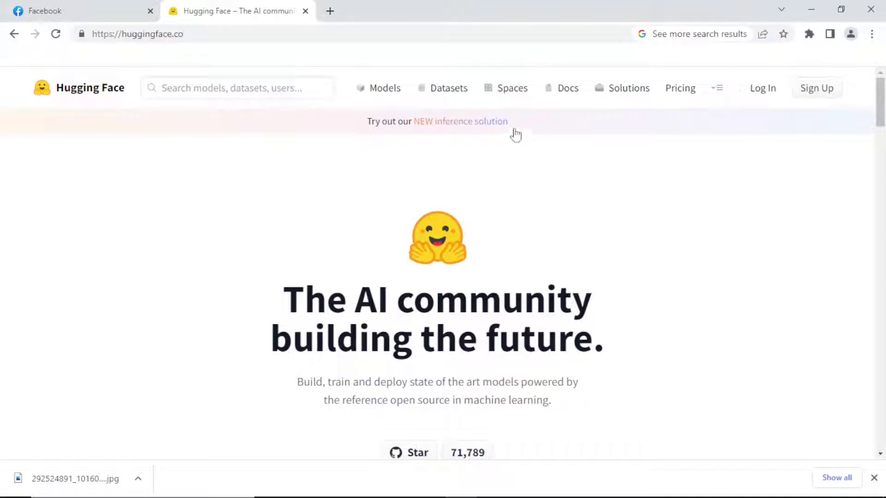
pyautogui.click(512, 94)
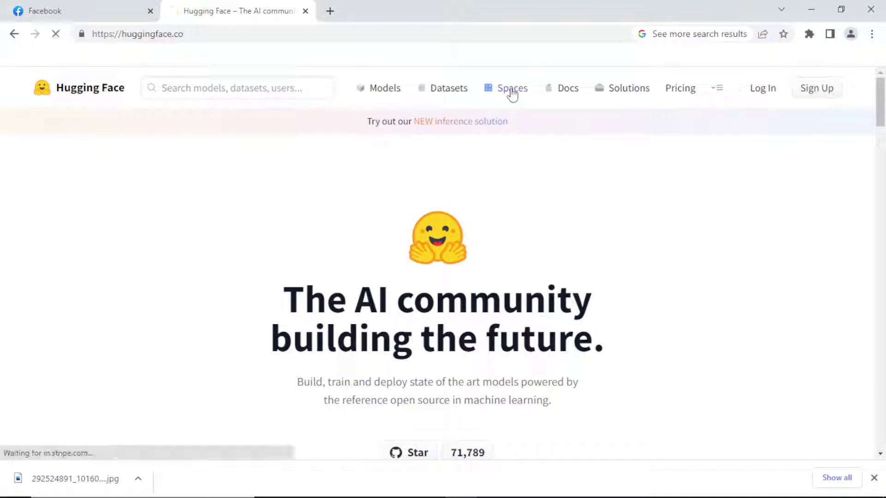
pyautogui.click(90, 244)
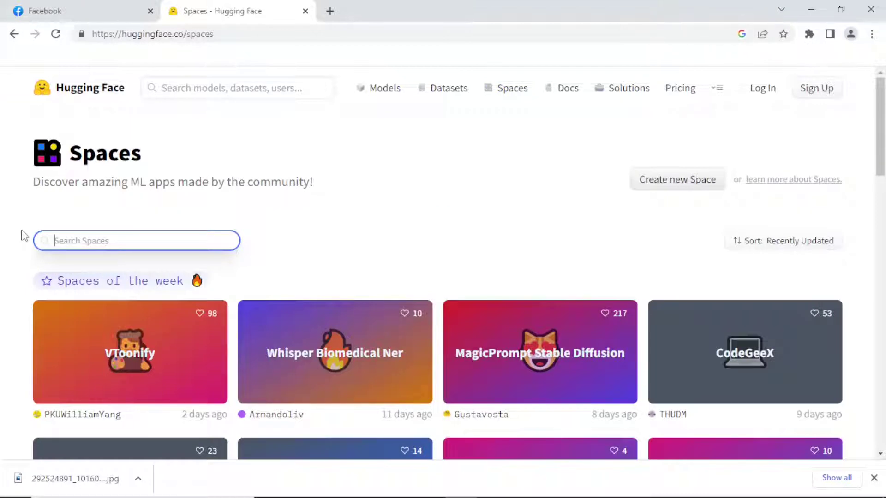
pyautogui.write('frame interpolation')
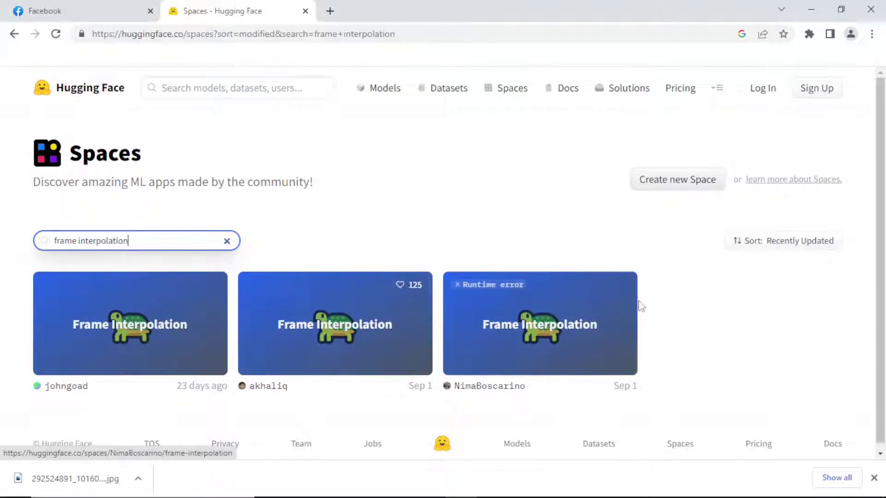
pyautogui.click(127, 330)
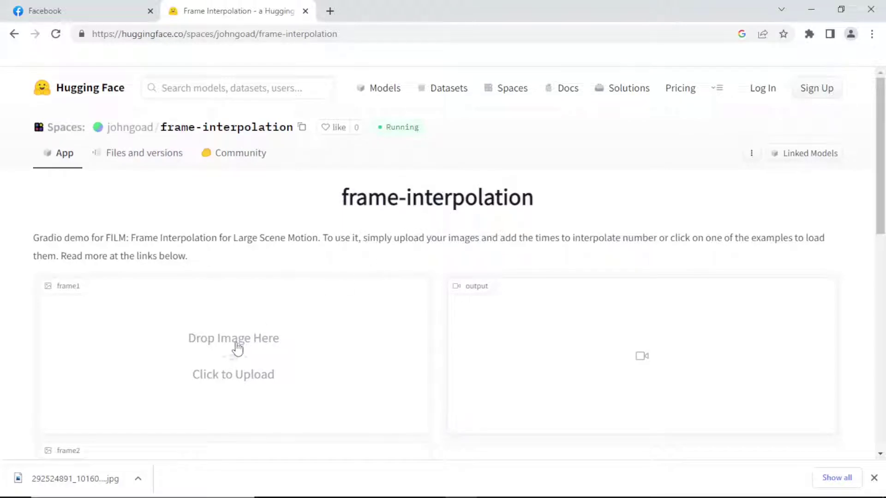
pyautogui.scroll(-2, 283, 312)
pyautogui.scroll(1, 348, 236)
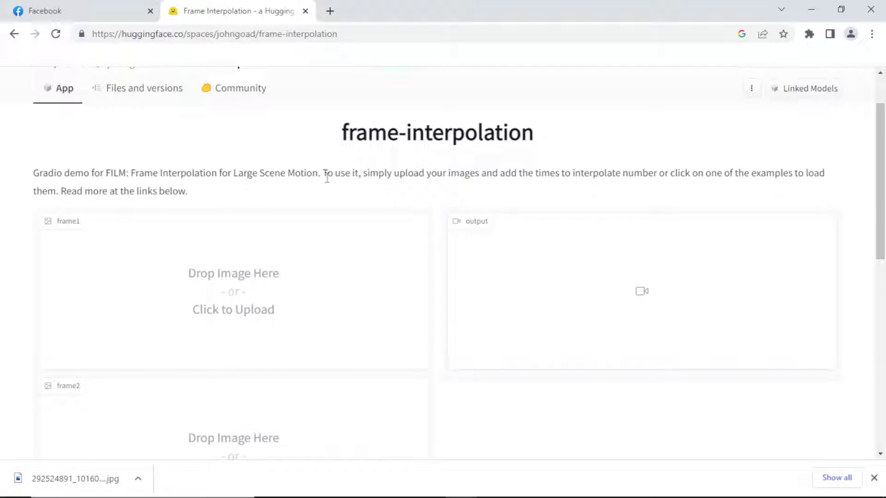
pyautogui.scroll(-8, 338, 201)
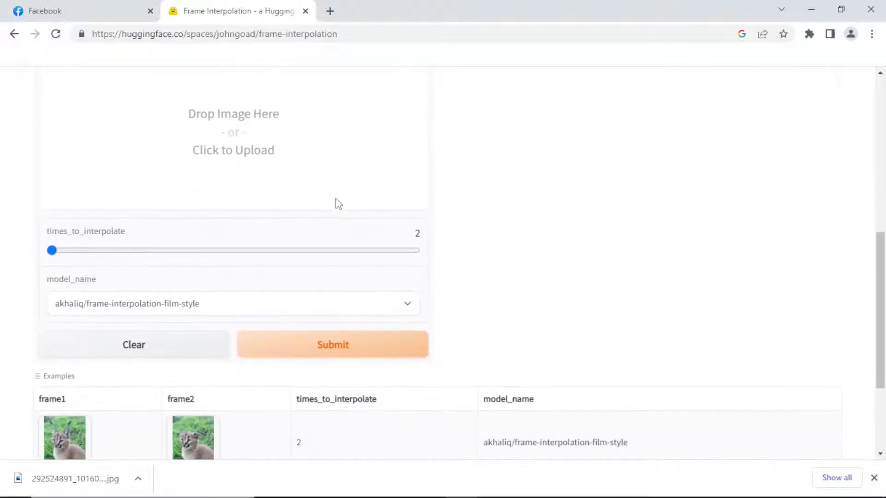
pyautogui.scroll(-2, 338, 202)
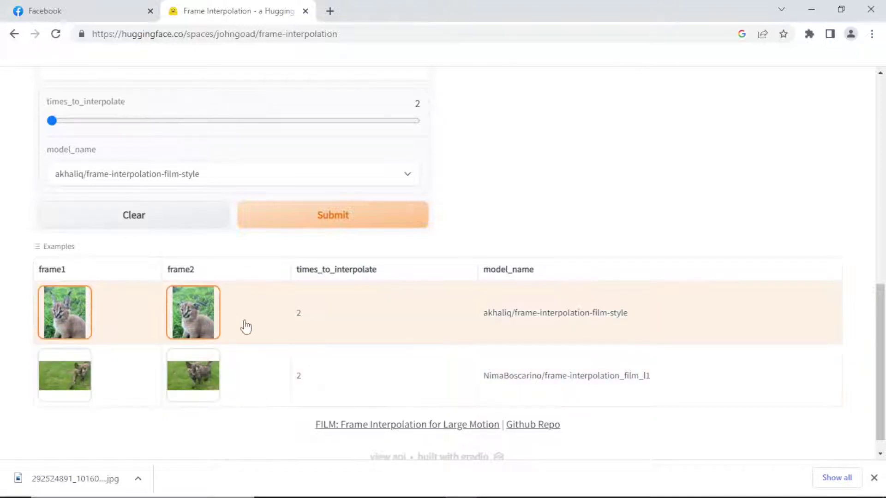
pyautogui.scroll(8, 313, 306)
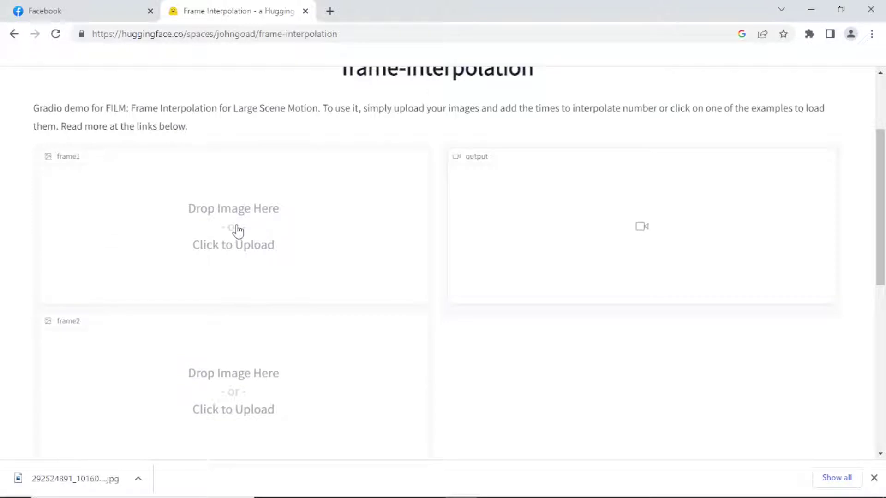
# Upload duh_l as frame1 and duh_r as frame2
pyautogui.click(233, 228)
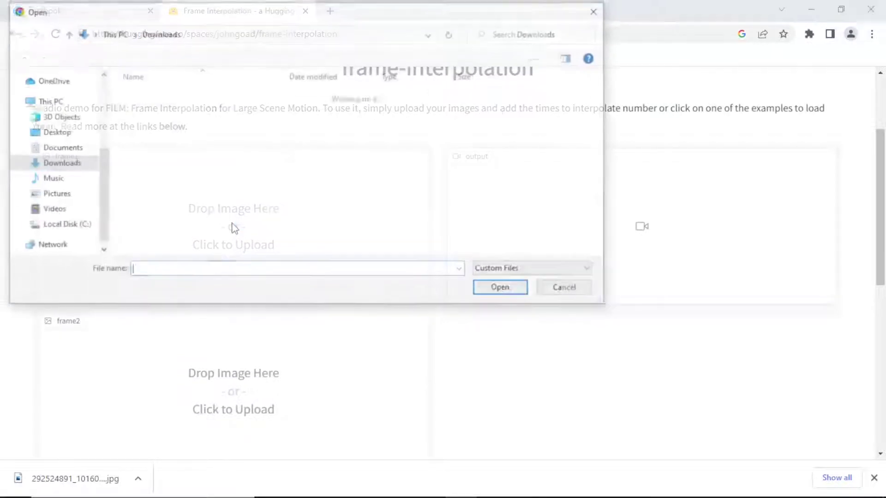
pyautogui.click(148, 129)
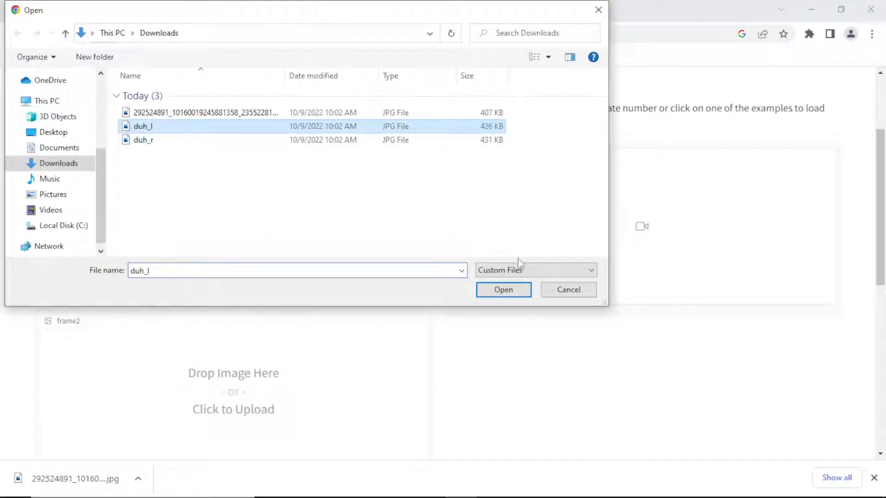
pyautogui.click(510, 292)
pyautogui.click(234, 391)
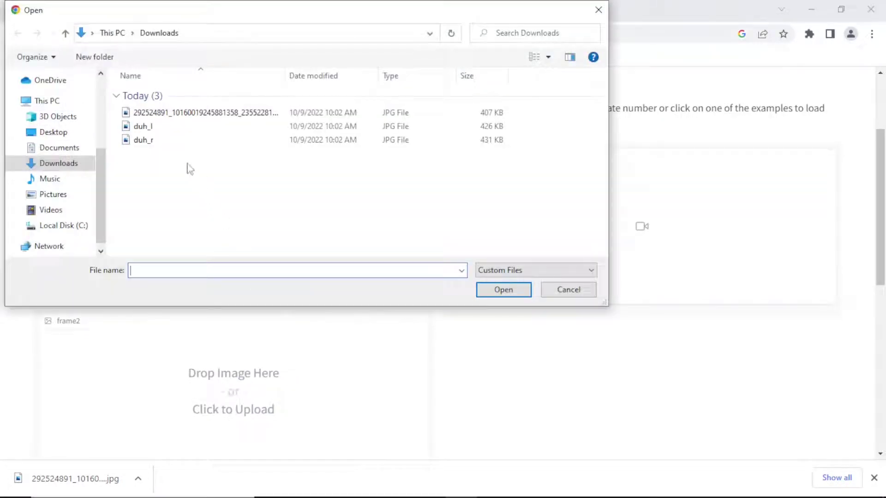
pyautogui.click(145, 141)
pyautogui.click(504, 289)
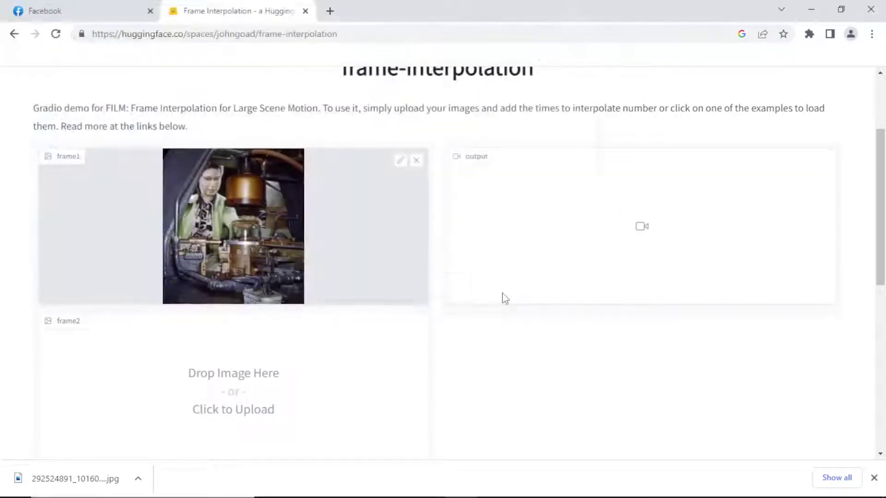
# Keep the film model, raise times_to_interpolate to 4, and submit the interpolation
pyautogui.scroll(-4, 506, 280)
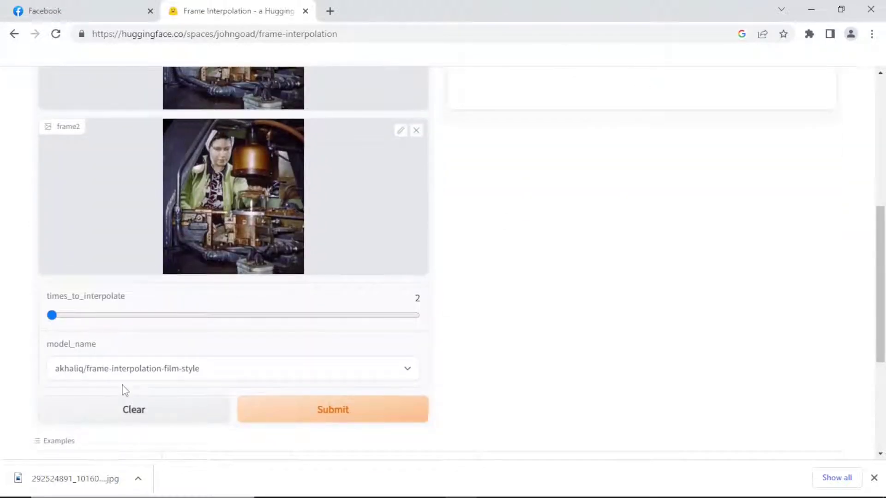
pyautogui.click(408, 372)
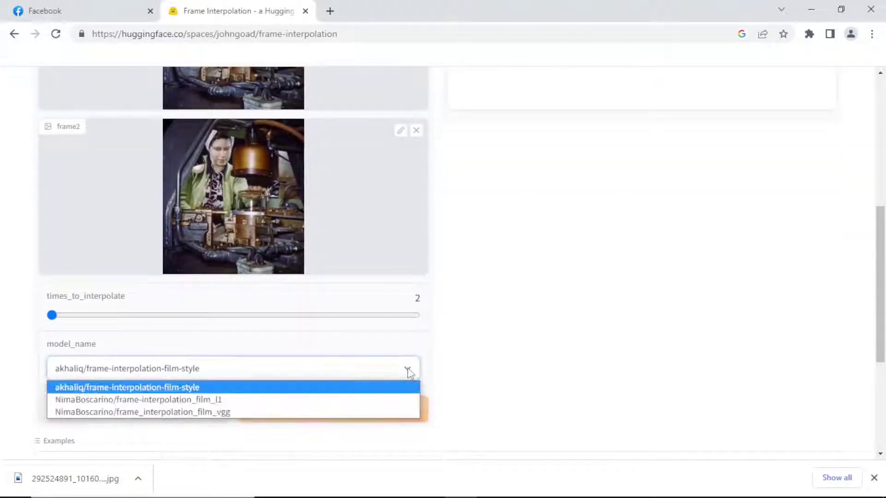
pyautogui.click(408, 372)
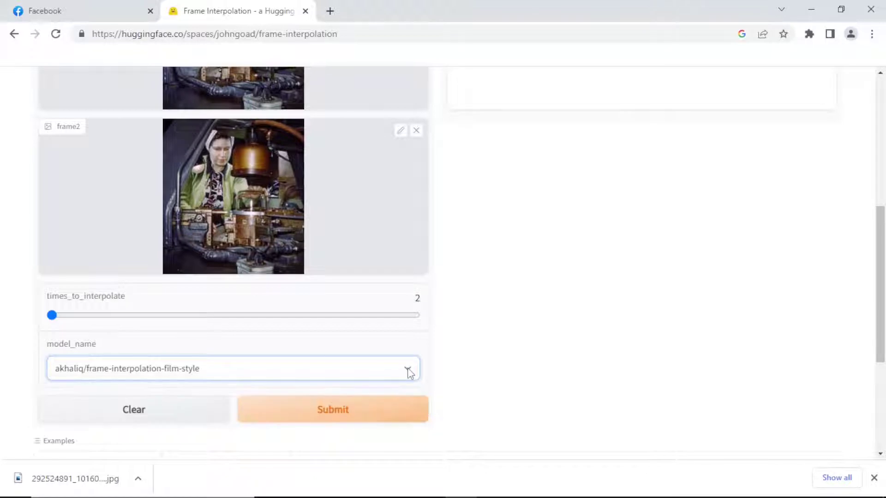
pyautogui.click(166, 325)
pyautogui.moveTo(166, 325); pyautogui.dragTo(413, 315)
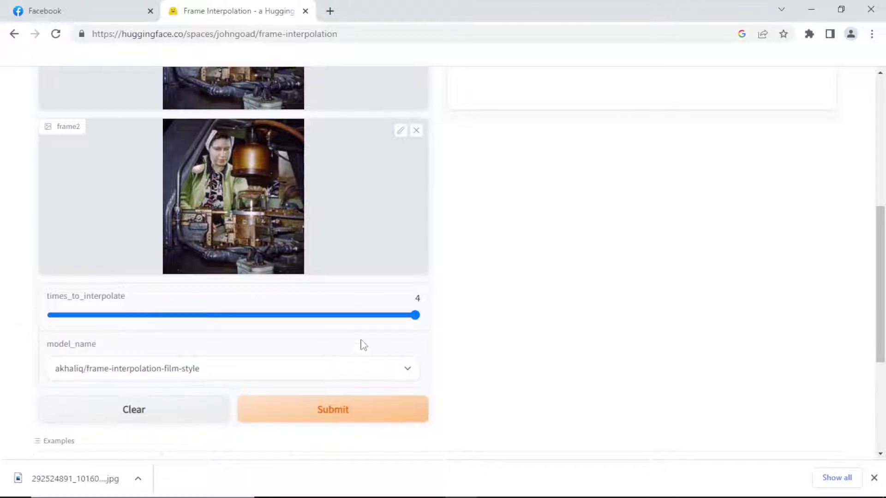
pyautogui.click(335, 417)
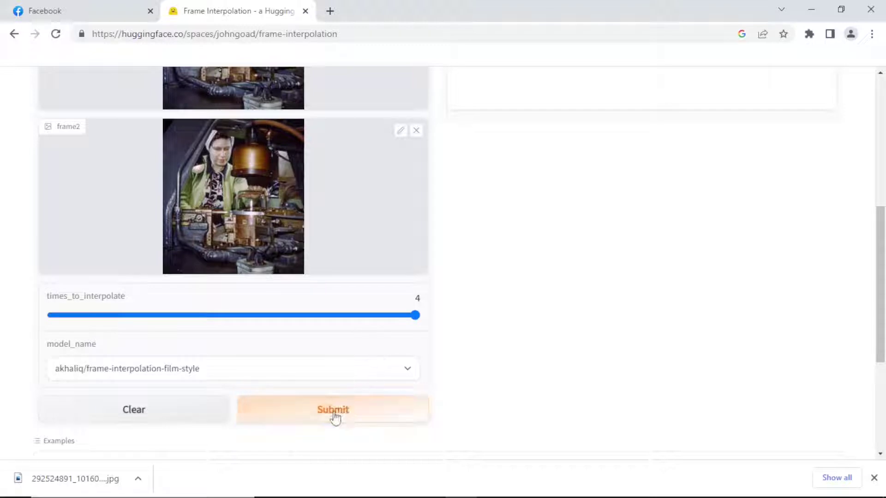
# Save the output video to Downloads as download.mp4, then clear frame1
pyautogui.scroll(4, 655, 305)
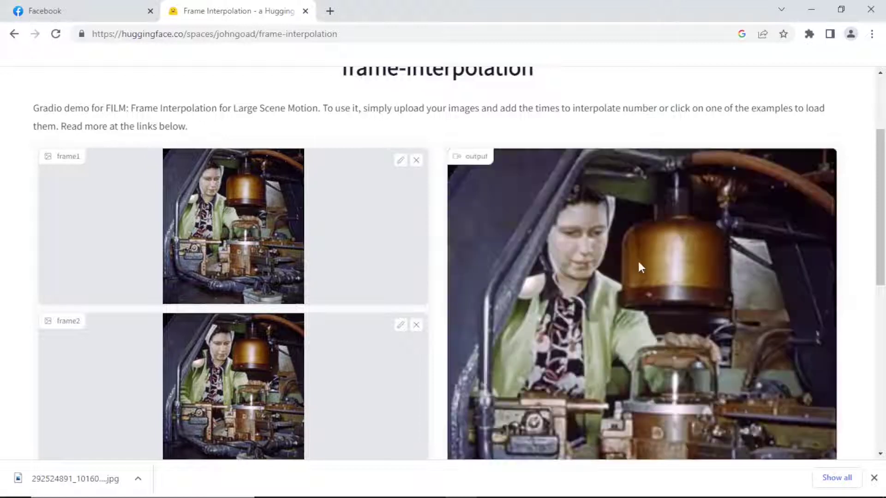
pyautogui.scroll(-2, 644, 264)
pyautogui.scroll(3, 632, 280)
pyautogui.scroll(-2, 633, 264)
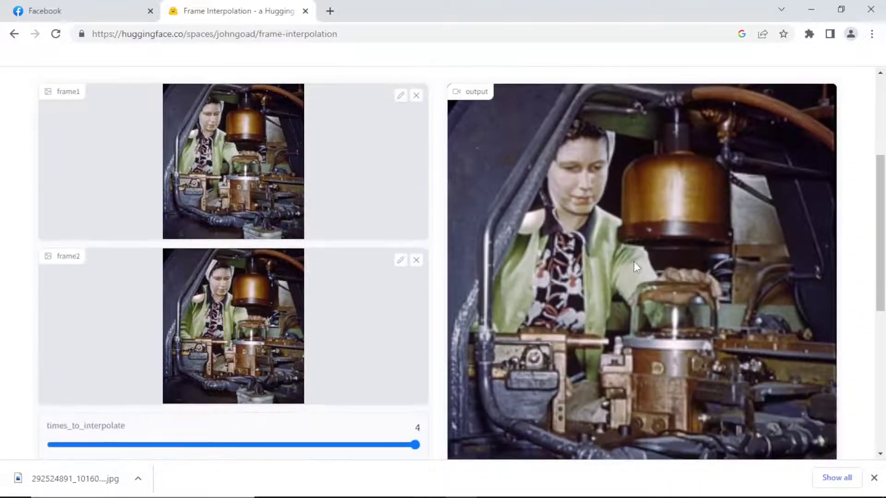
pyautogui.rightClick(634, 251)
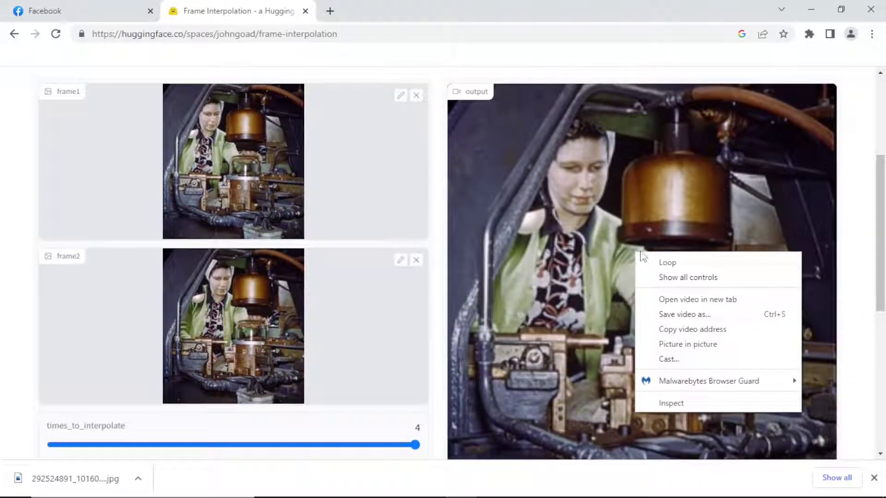
pyautogui.click(686, 314)
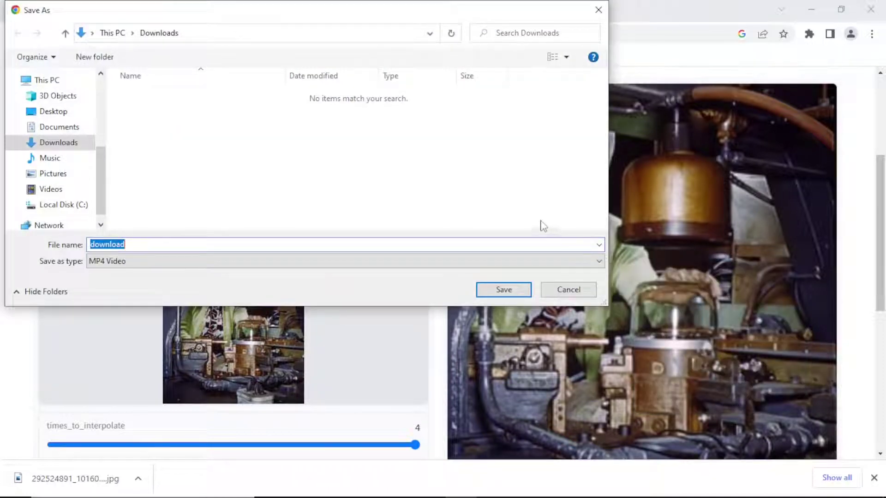
pyautogui.click(503, 291)
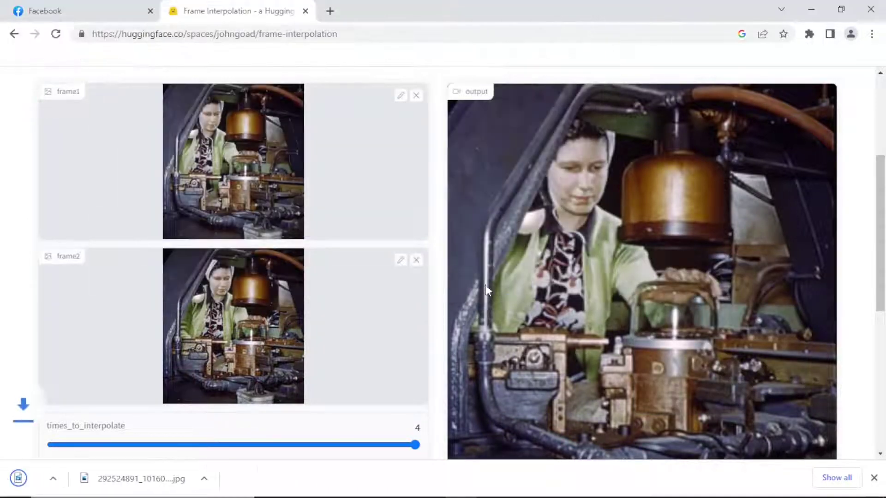
pyautogui.click(417, 97)
# Clear frame2, then load duh_r into frame1 and duh_l into frame2
pyautogui.click(416, 261)
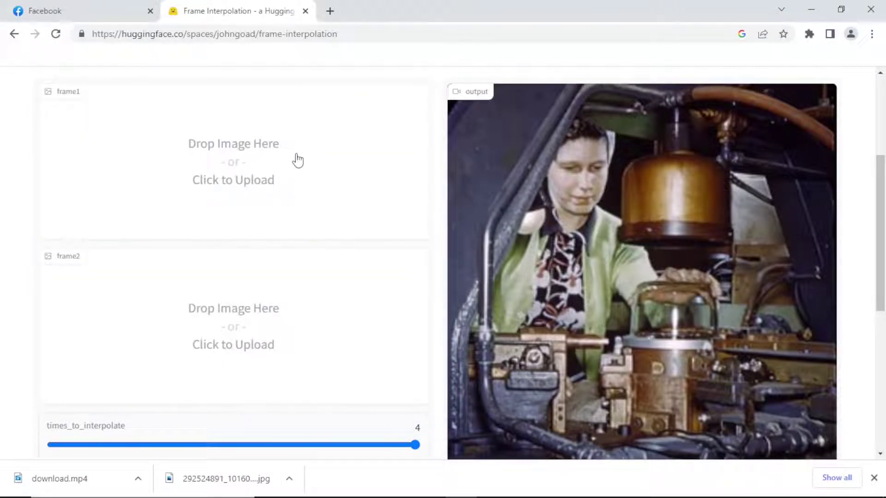
pyautogui.click(241, 166)
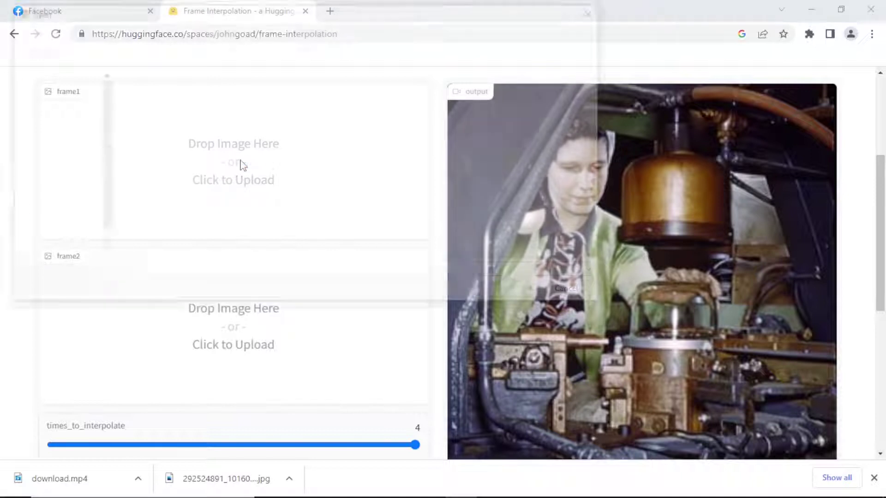
pyautogui.click(159, 144)
pyautogui.click(504, 289)
pyautogui.click(242, 343)
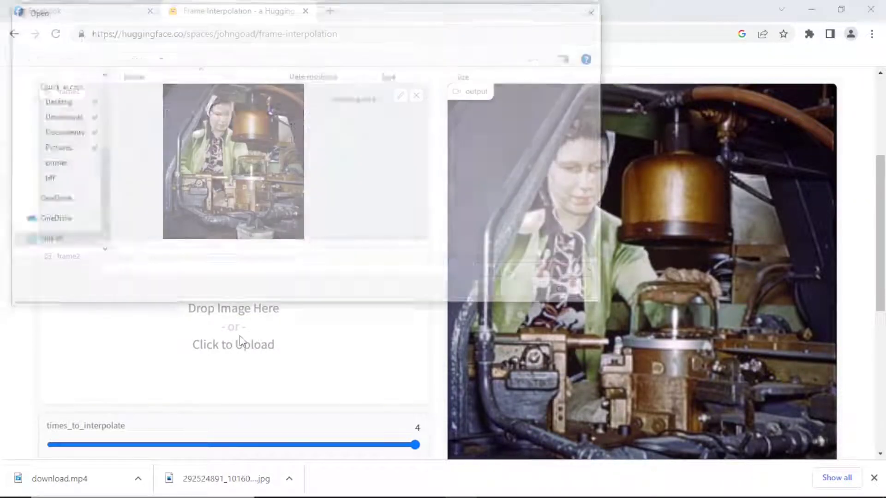
pyautogui.click(193, 131)
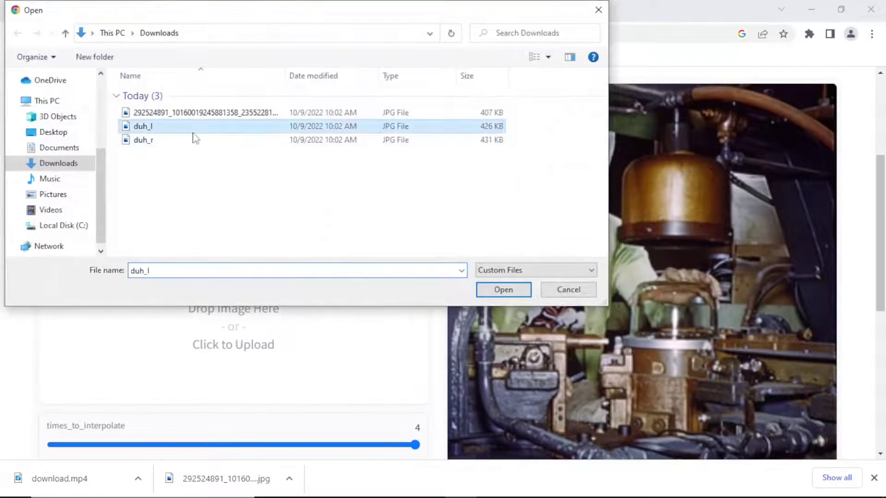
pyautogui.click(502, 290)
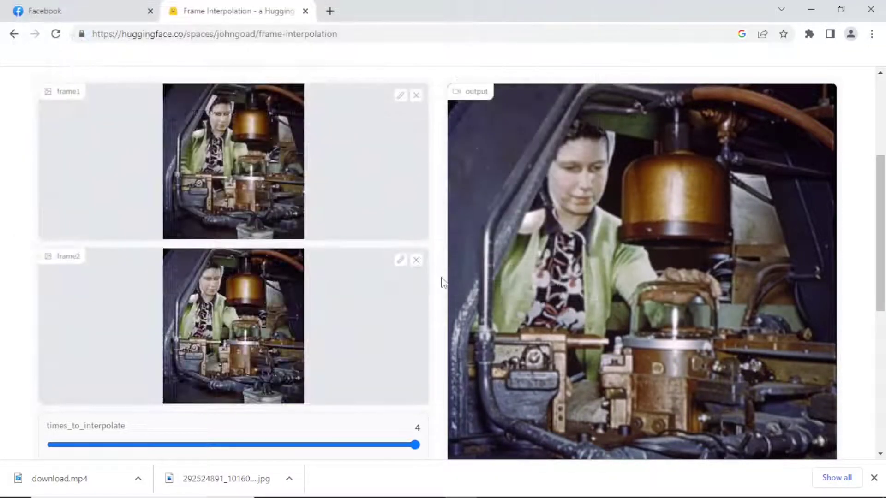
# Submit to regenerate the interpolated video with the swapped frames
pyautogui.scroll(-3, 412, 281)
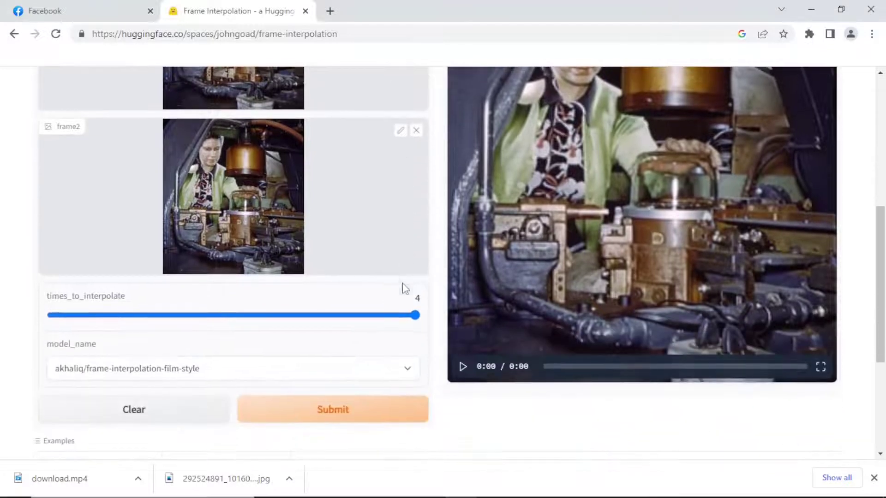
pyautogui.click(332, 412)
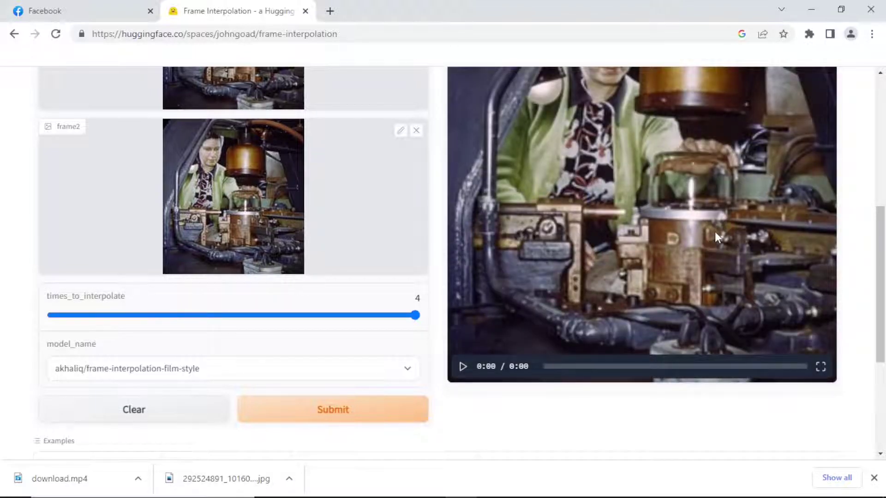
pyautogui.scroll(2, 695, 234)
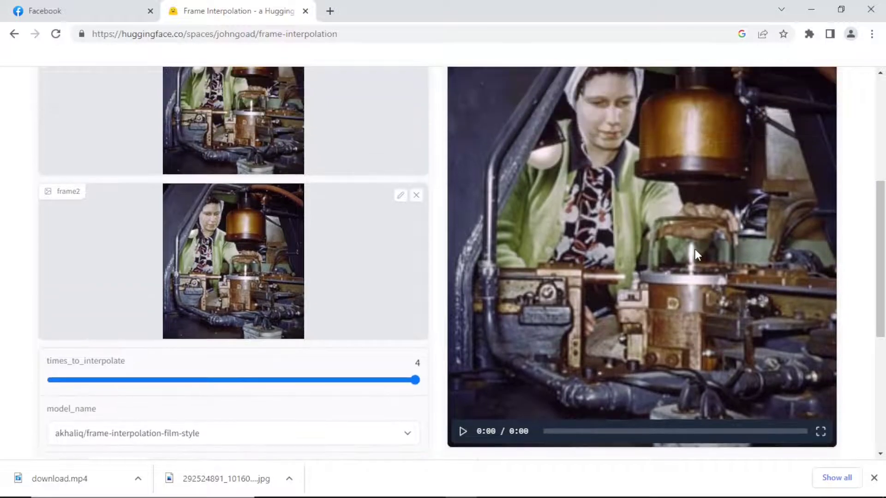
pyautogui.scroll(2, 695, 249)
pyautogui.scroll(-2, 660, 236)
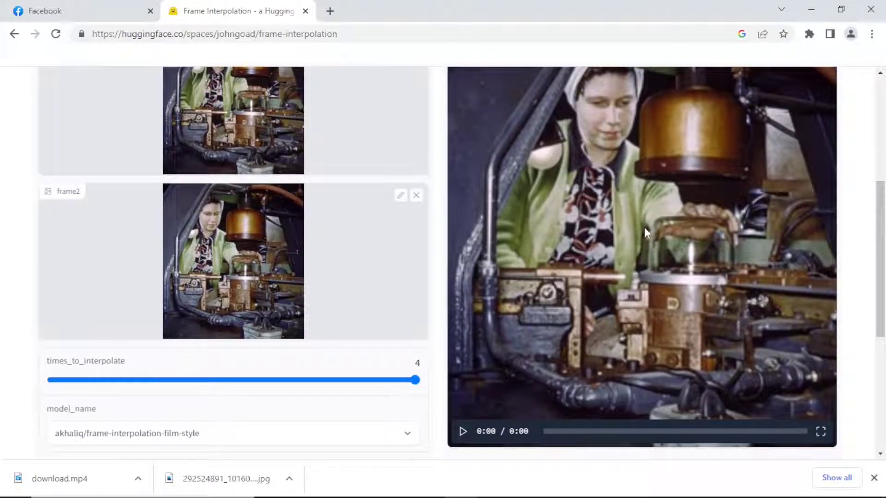